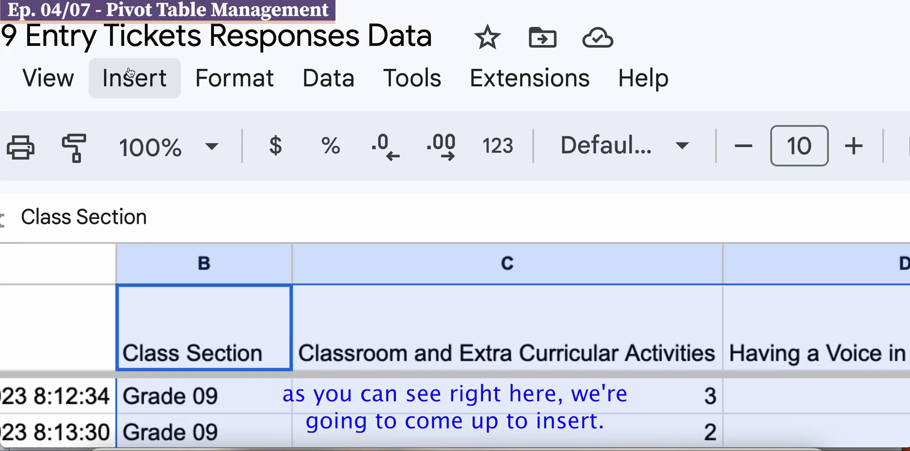
# Step: Create a pivot table on a new sheet from range B1:F21 of Form Responses 1
pyautogui.click(124, 28)
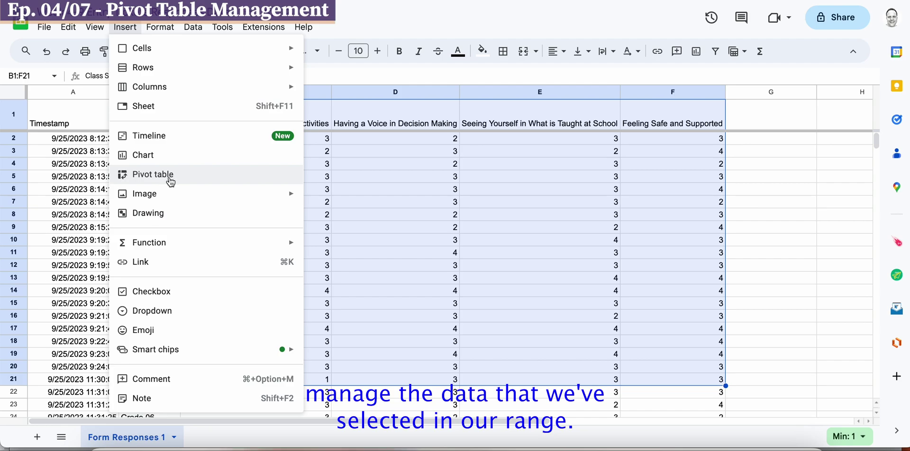
pyautogui.click(170, 182)
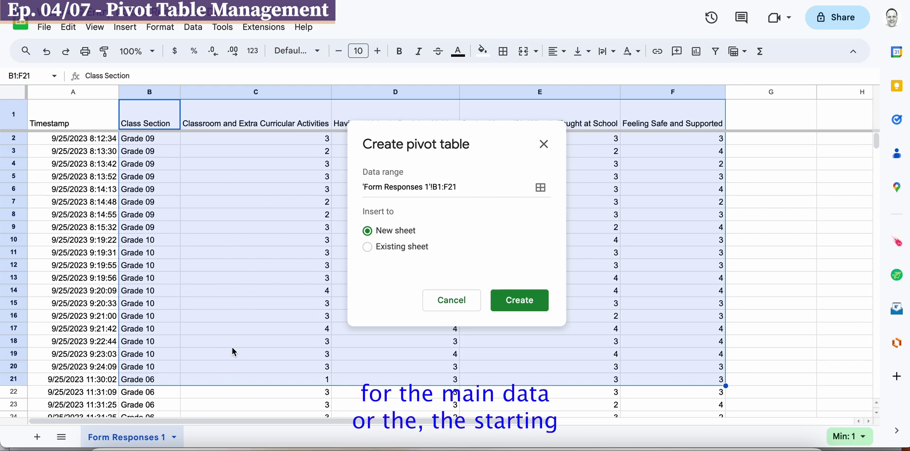
pyautogui.click(517, 302)
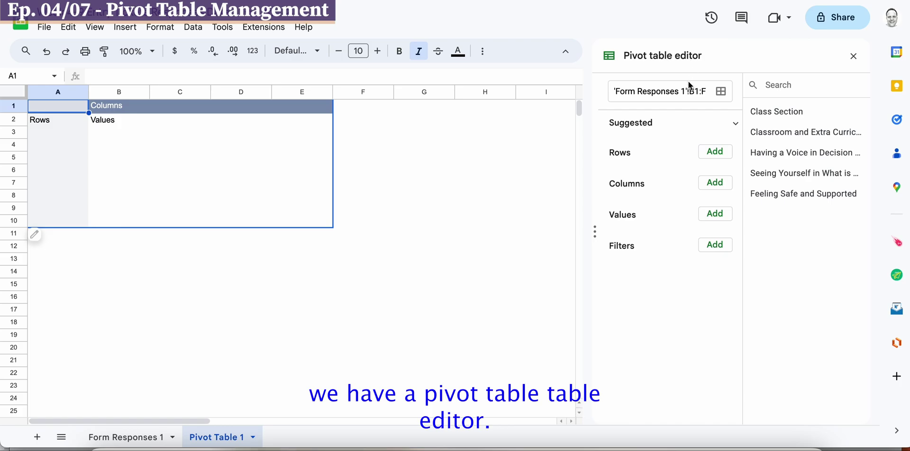
# Step: Close the pivot table editor and reopen it from within the empty pivot table
pyautogui.click(853, 56)
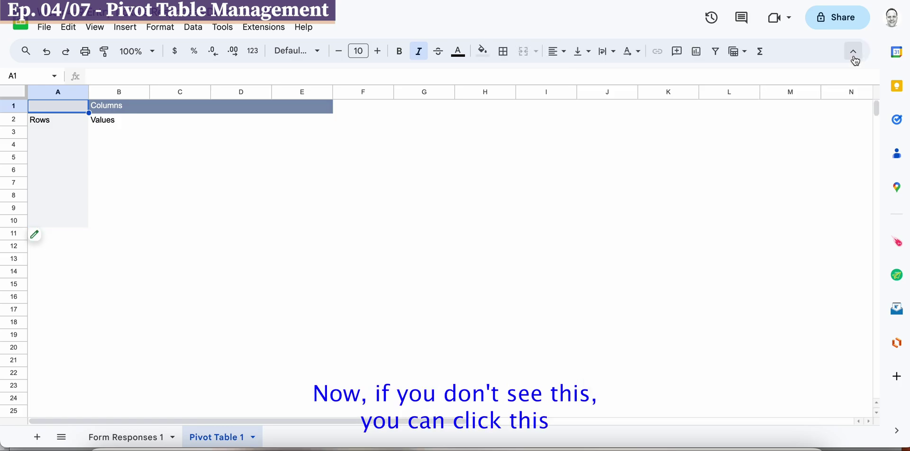
pyautogui.click(49, 205)
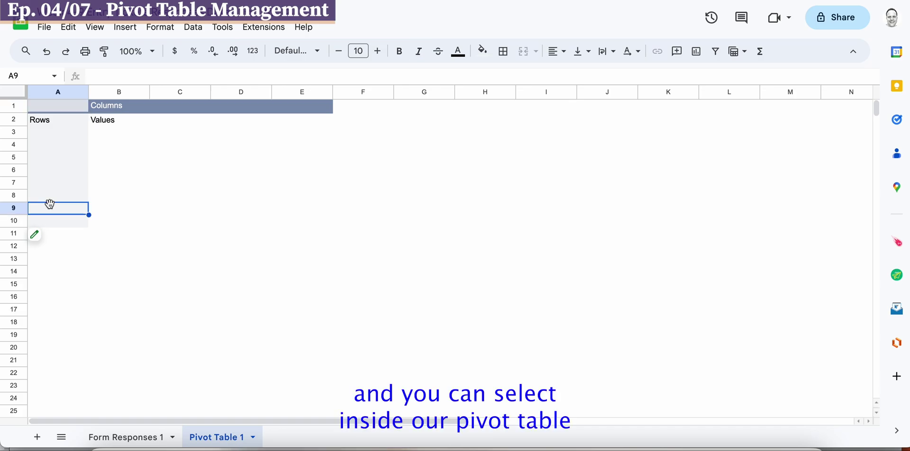
pyautogui.moveTo(48, 242)
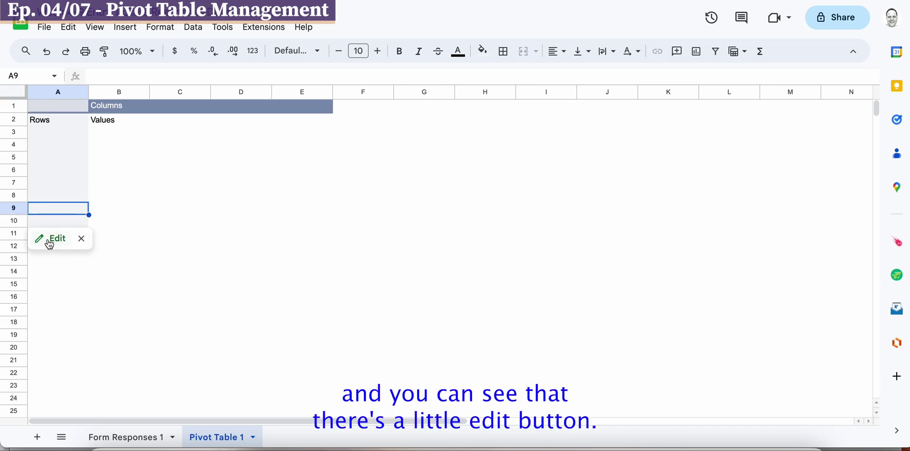
pyautogui.click(50, 240)
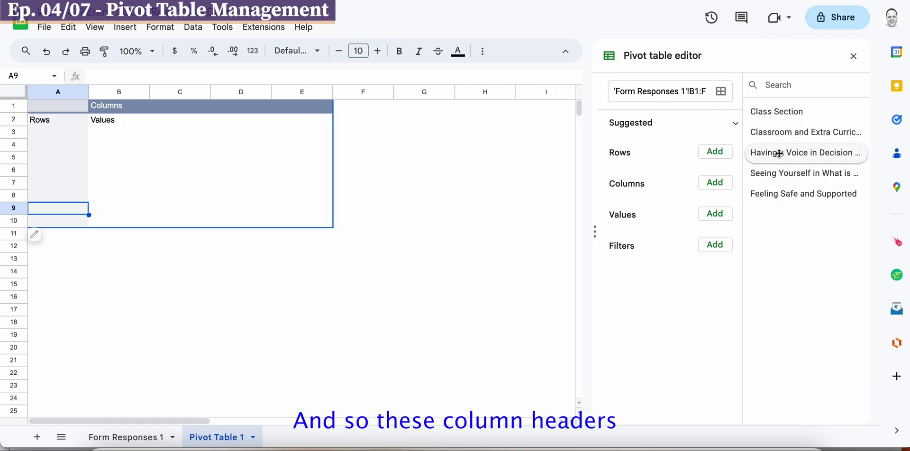
# Step: Try Class Section as the pivot table's row field and remove it again
pyautogui.moveTo(776, 112)
pyautogui.mouseDown()
pyautogui.moveTo(644, 156)
pyautogui.moveTo(641, 170)
pyautogui.moveTo(775, 114)
pyautogui.mouseUp()
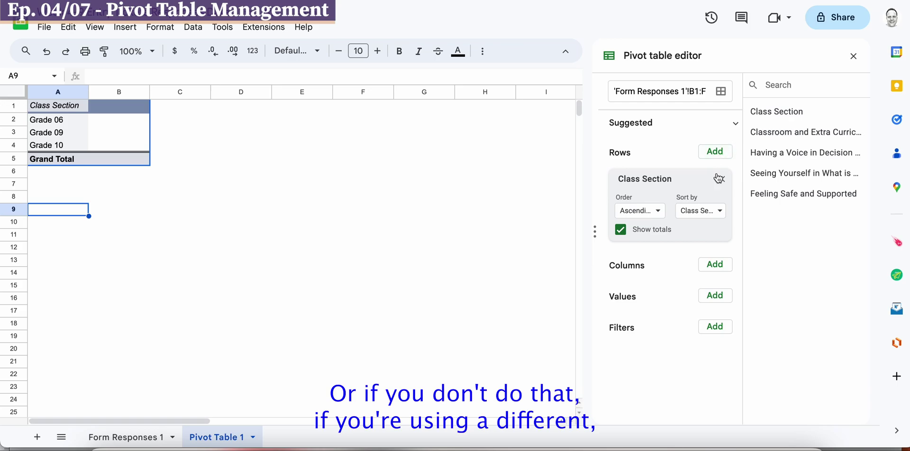
pyautogui.click(778, 181)
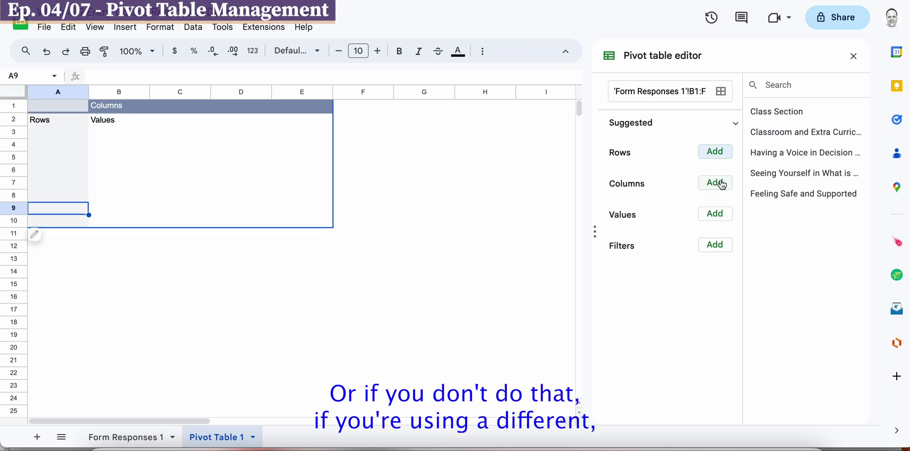
# Step: Add Class Section as the row field of the pivot table
pyautogui.click(716, 153)
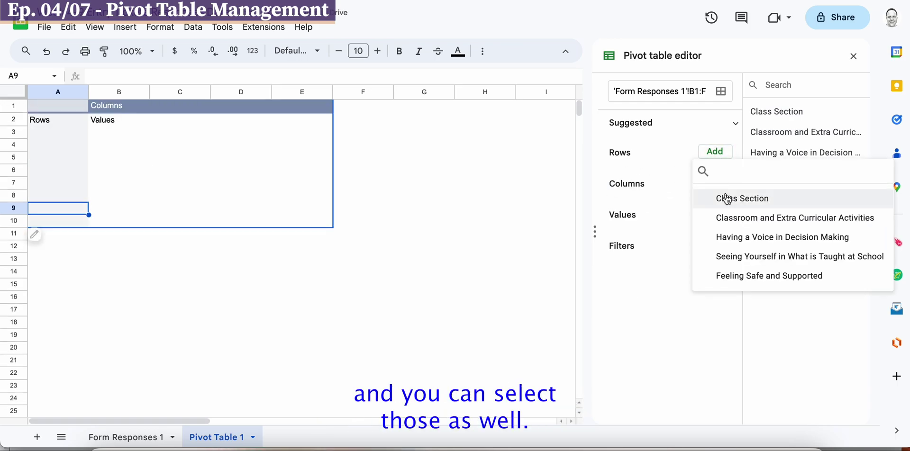
pyautogui.click(779, 115)
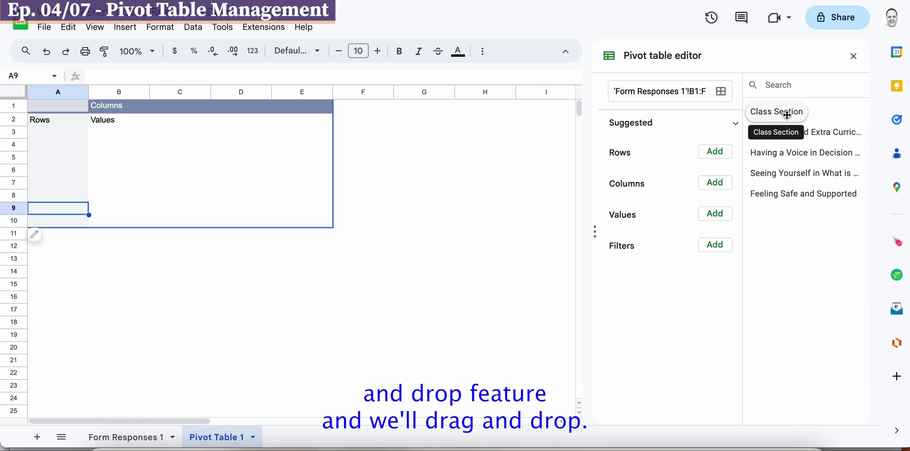
pyautogui.moveTo(779, 116); pyautogui.dragTo(649, 175)
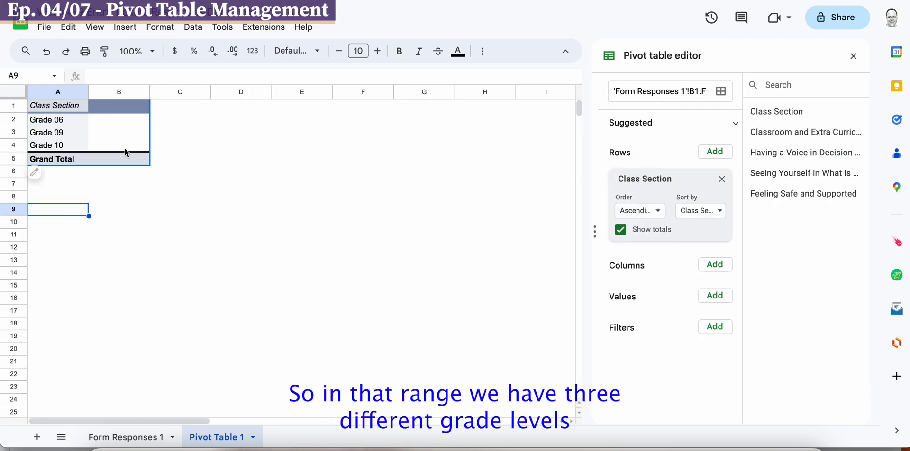
# Step: Examine which class sections the pivot table lists as row labels
pyautogui.click(73, 124)
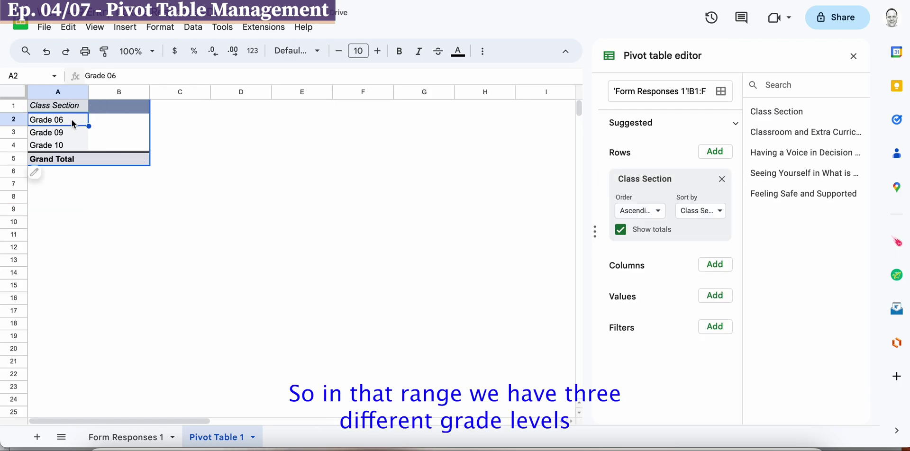
pyautogui.press('Down')
pyautogui.press('Down')
pyautogui.press('Up')
pyautogui.press('Up')
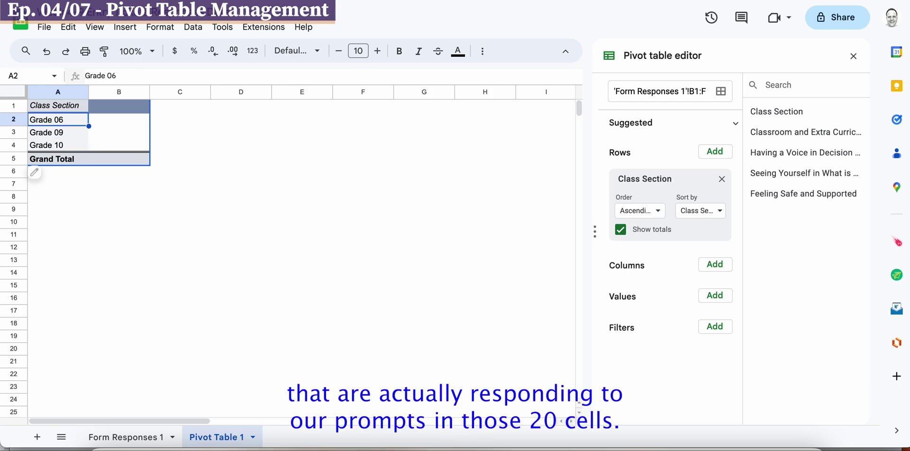
pyautogui.click(58, 133)
pyautogui.click(57, 145)
pyautogui.click(57, 133)
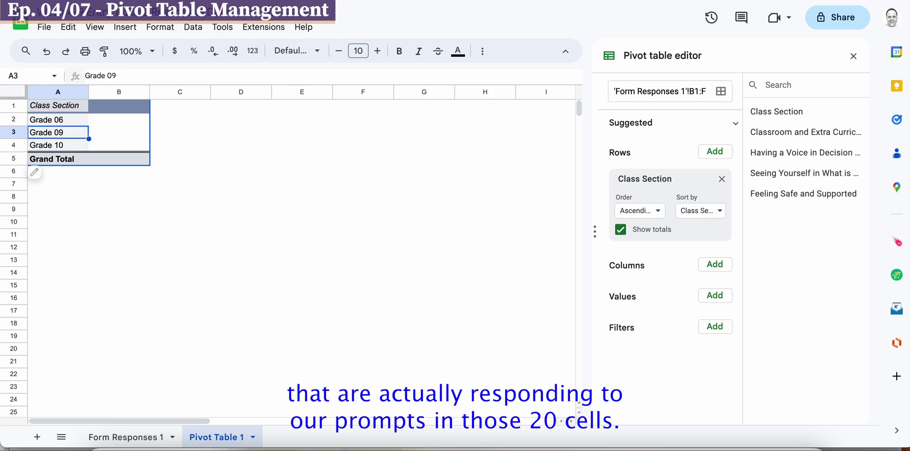
pyautogui.click(58, 145)
pyautogui.click(58, 159)
pyautogui.click(58, 132)
pyautogui.click(58, 120)
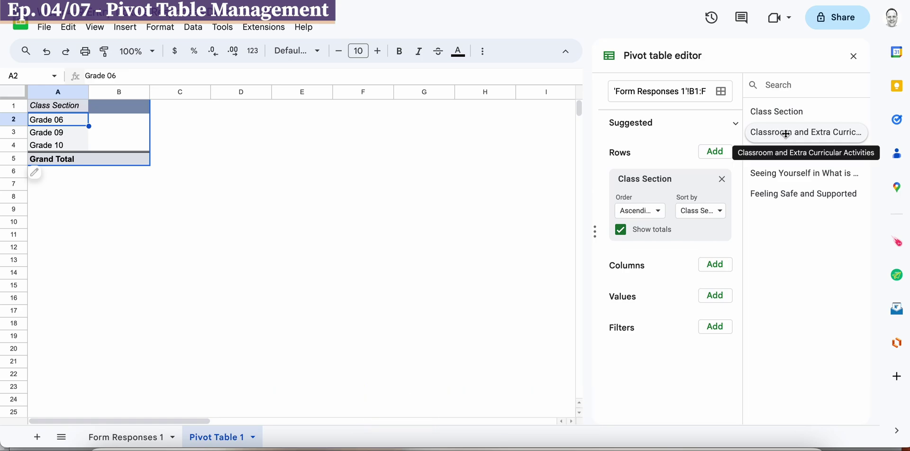
# Step: Add Classroom and Extra Curricular Activities as a value of the pivot table
pyautogui.moveTo(786, 134); pyautogui.dragTo(639, 319)
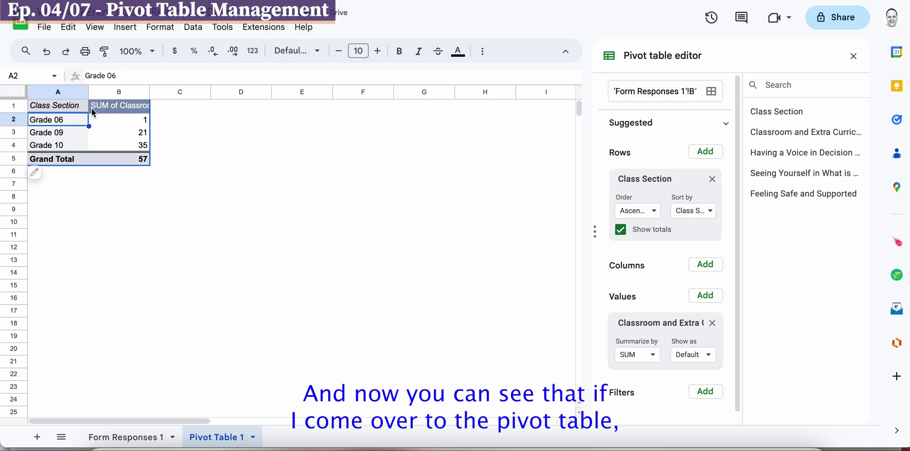
# Step: Examine the summed activity scores per class section and compare them with the source rows in Form Responses 1
pyautogui.click(110, 107)
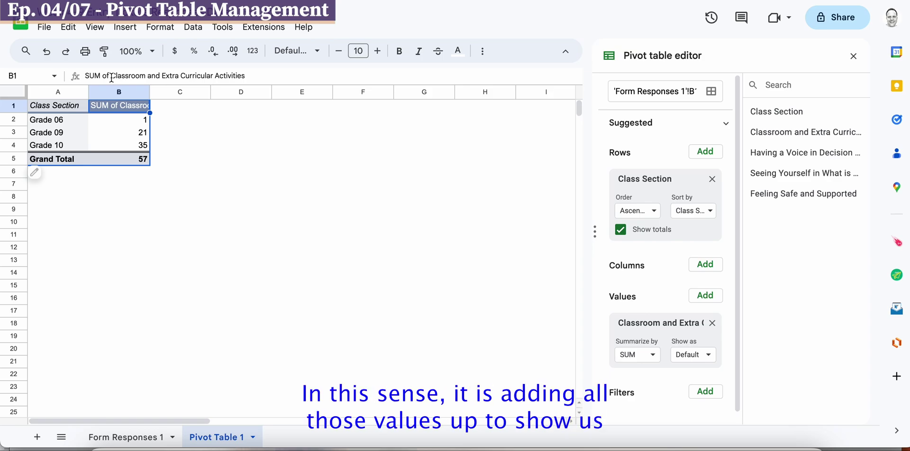
pyautogui.click(129, 147)
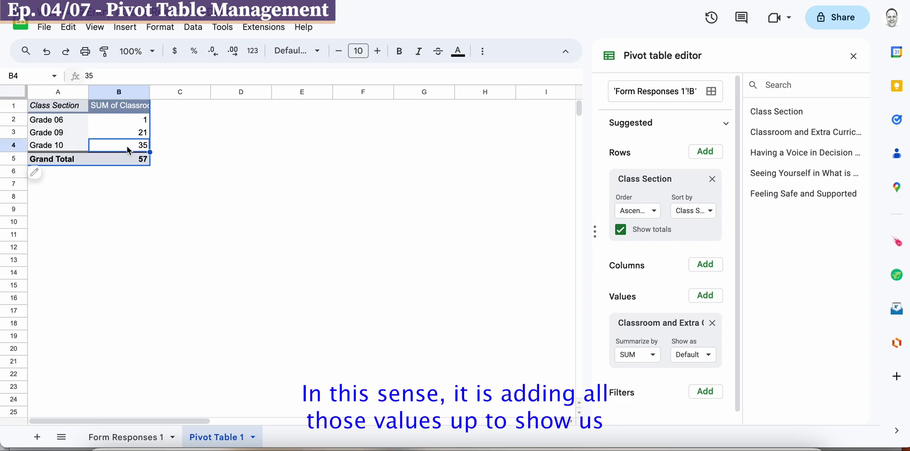
pyautogui.click(126, 135)
pyautogui.click(123, 124)
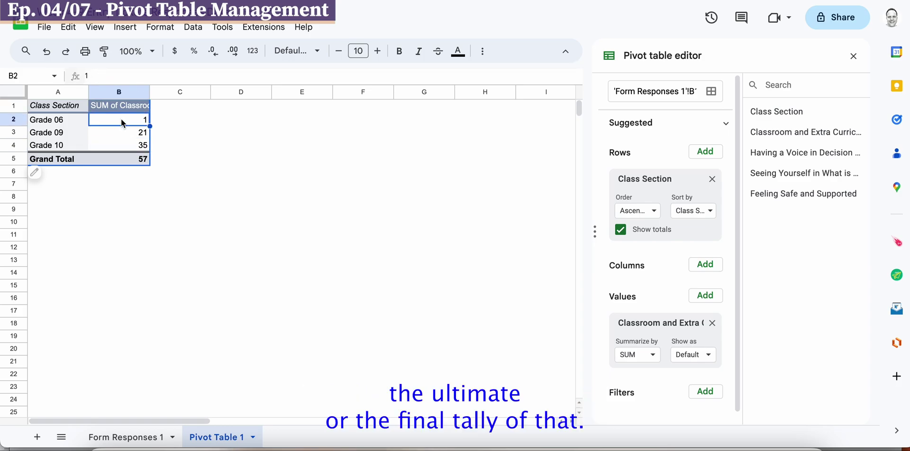
pyautogui.click(125, 137)
pyautogui.click(125, 147)
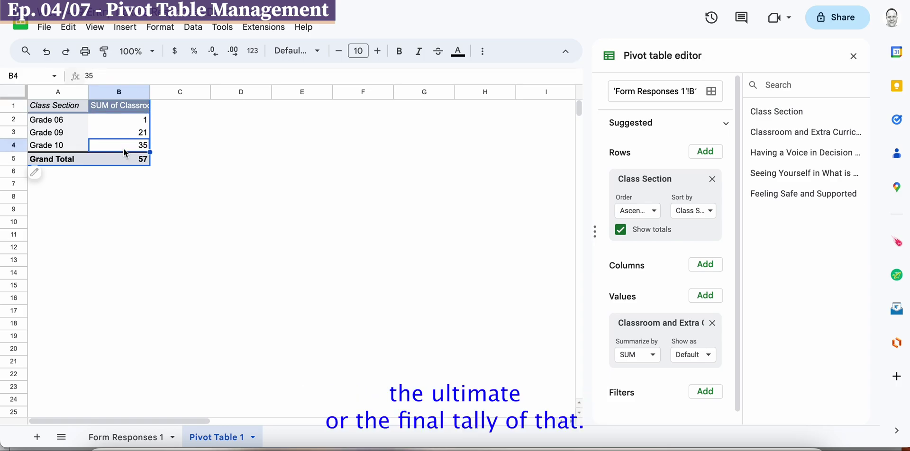
pyautogui.click(128, 123)
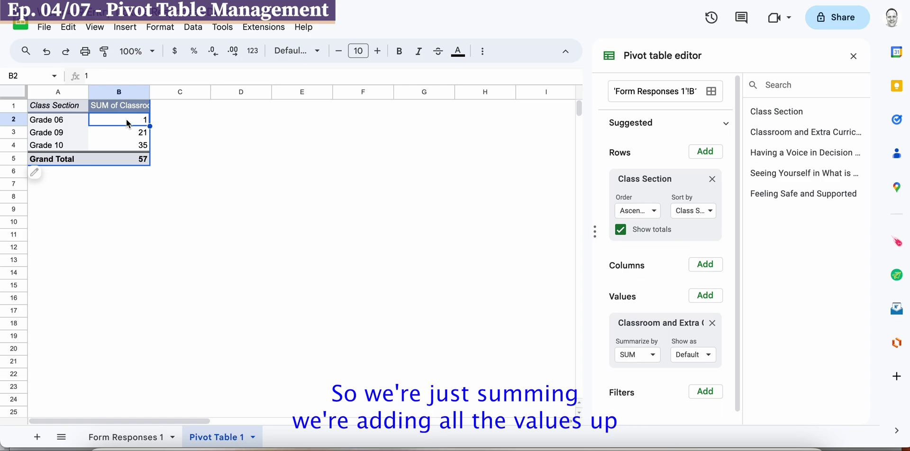
pyautogui.click(141, 441)
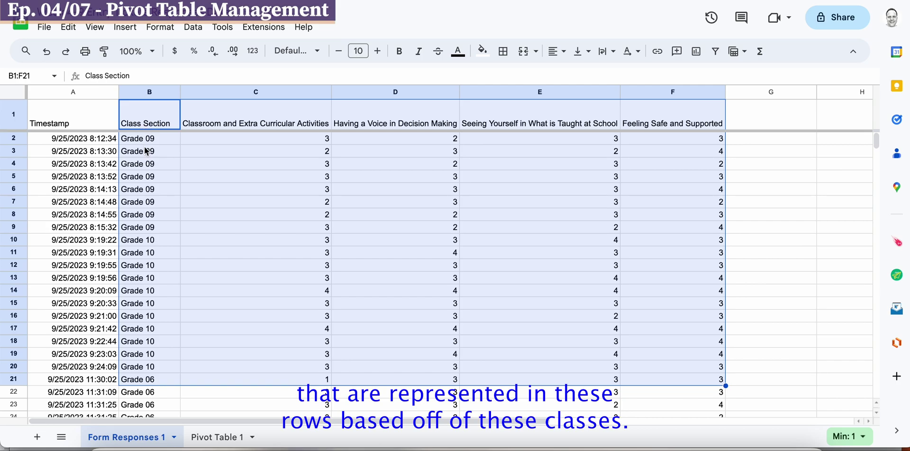
pyautogui.click(225, 435)
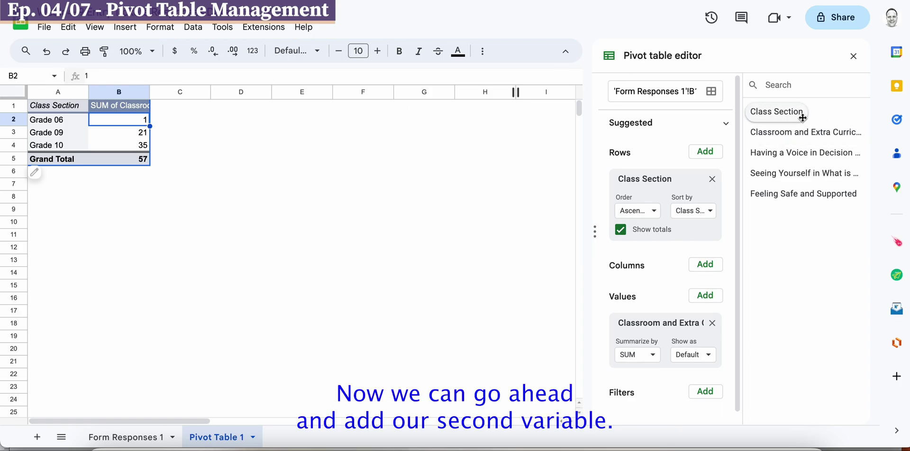
# Step: Try Class Section as a second pivot table value, inspect its count per class section, and remove it
pyautogui.moveTo(801, 114); pyautogui.dragTo(660, 376)
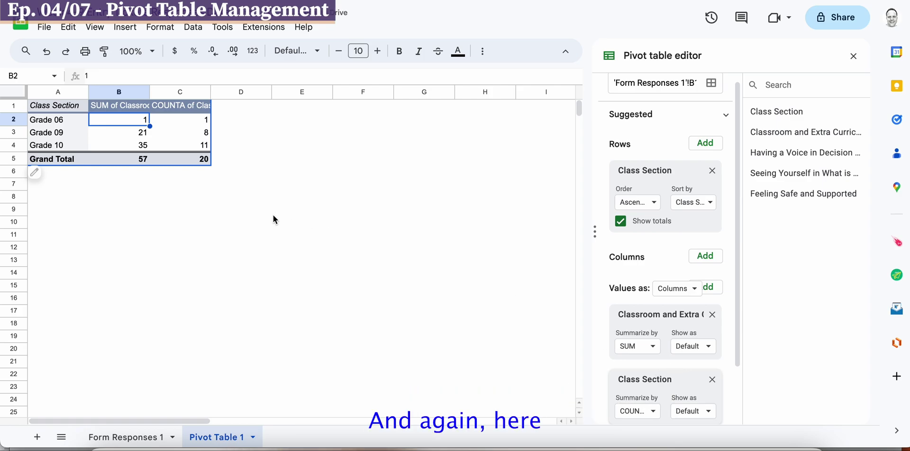
pyautogui.click(192, 124)
pyautogui.click(191, 137)
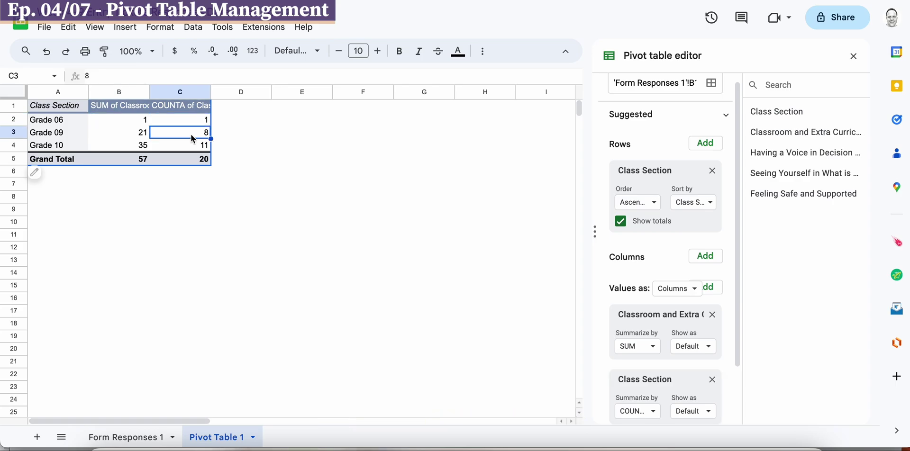
pyautogui.click(189, 147)
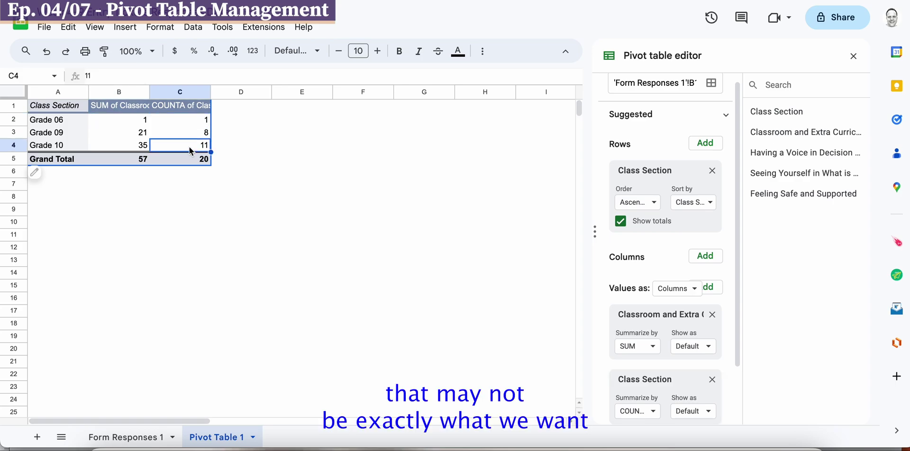
pyautogui.click(180, 104)
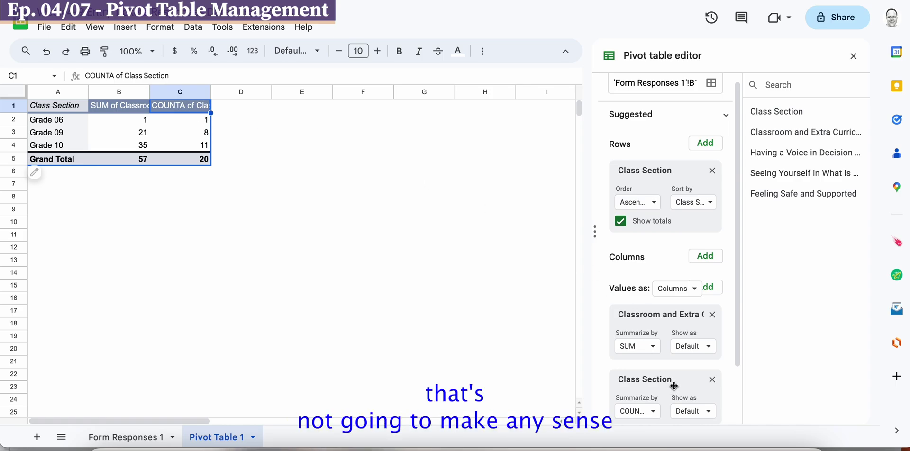
pyautogui.click(61, 121)
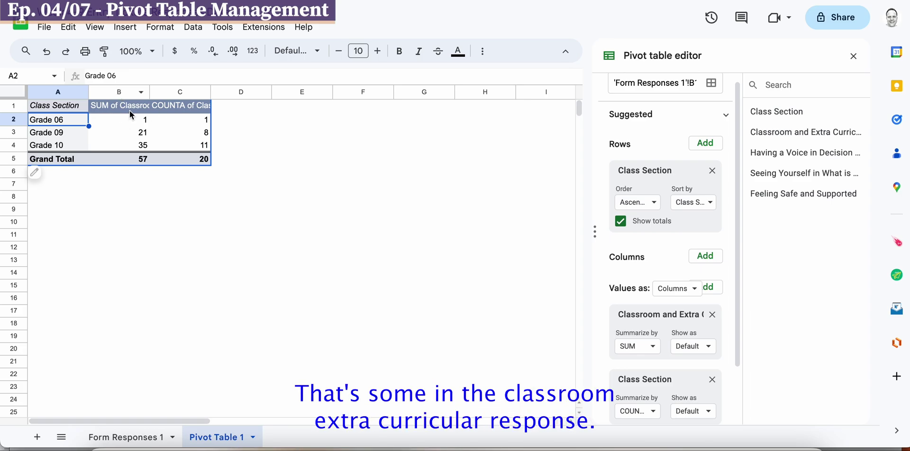
pyautogui.click(713, 380)
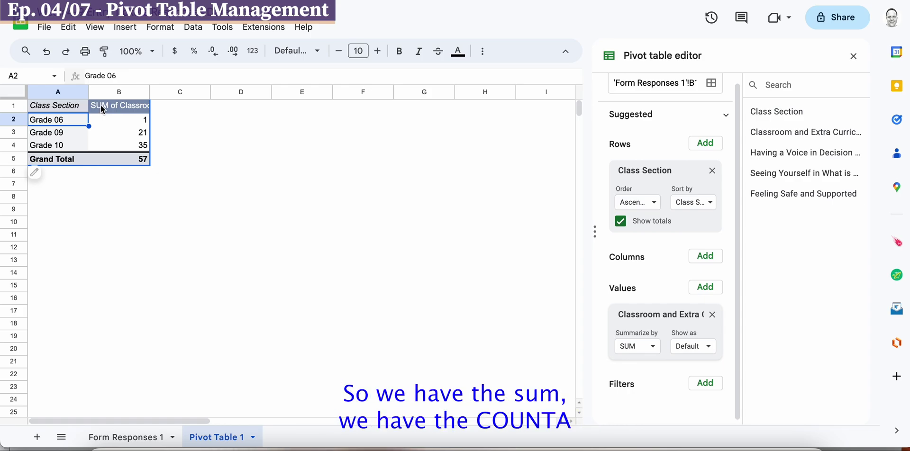
# Step: Summarize Classroom and Extra Curricular Activities by AVERAGE and reduce the decimals in column B to whole numbers
pyautogui.click(654, 347)
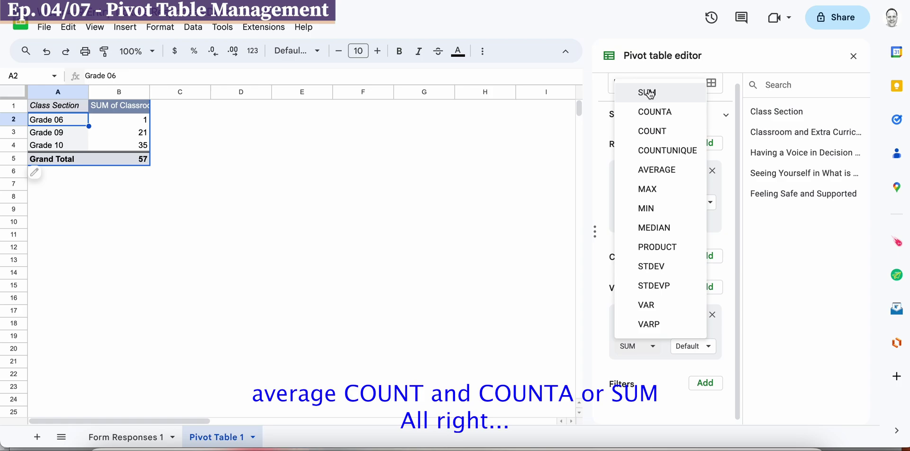
pyautogui.click(122, 94)
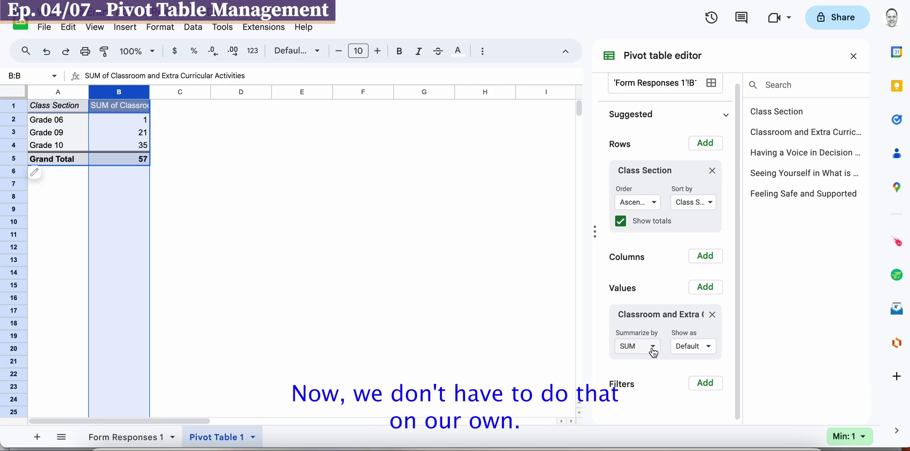
pyautogui.click(653, 348)
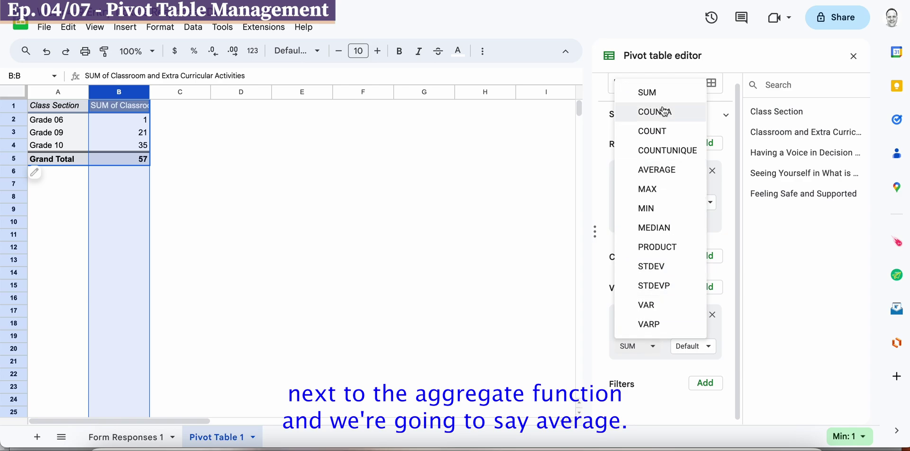
pyautogui.click(659, 172)
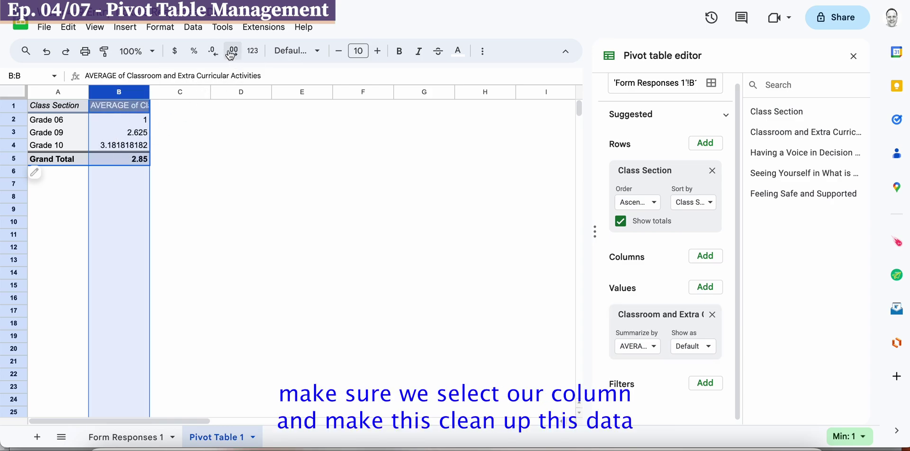
pyautogui.click(214, 54)
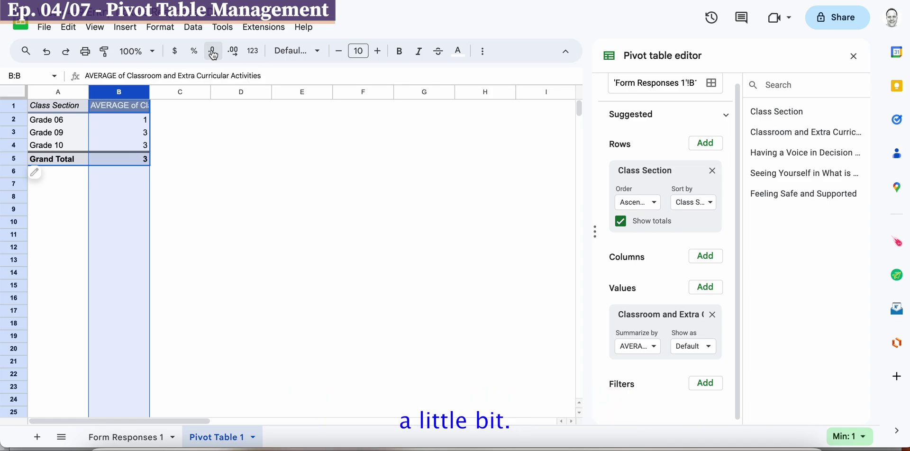
# Step: Increase the decimals of the Classroom and Extra Curricular Activities averages in column B to two places
pyautogui.click(234, 53)
pyautogui.click(235, 56)
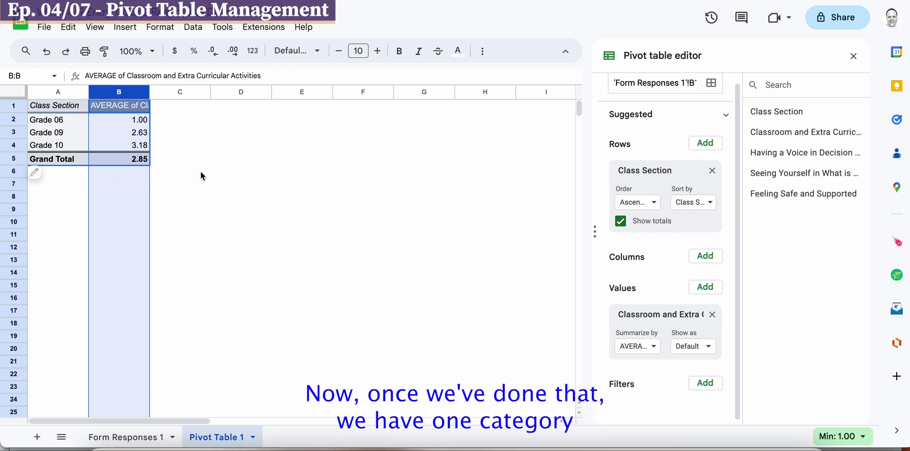
pyautogui.click(112, 110)
pyautogui.click(115, 161)
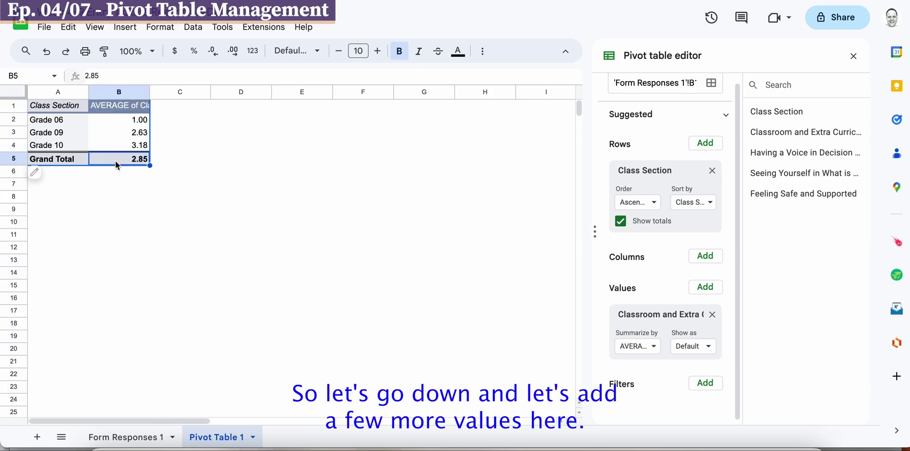
# Step: Add Having a Voice in Decision Making, Seeing Yourself in What is Taught at School, and Feeling Safe and Supported as pivot table values
pyautogui.moveTo(778, 153); pyautogui.dragTo(672, 351)
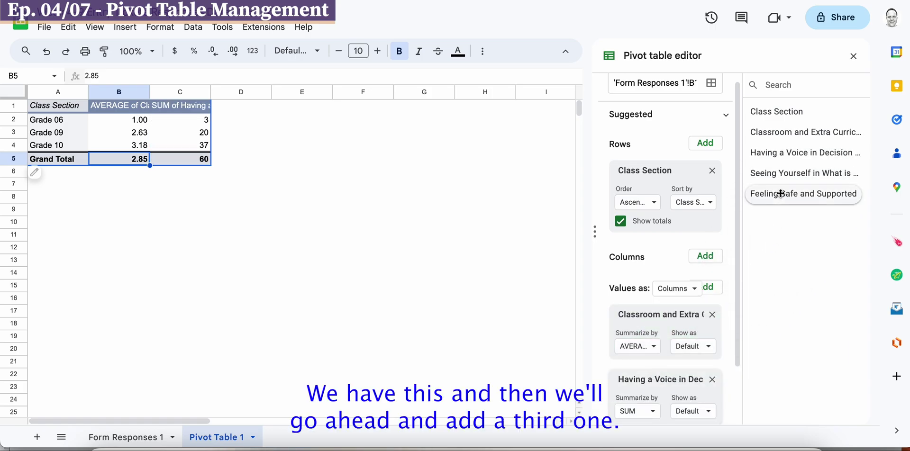
pyautogui.scroll(-2, 647, 192)
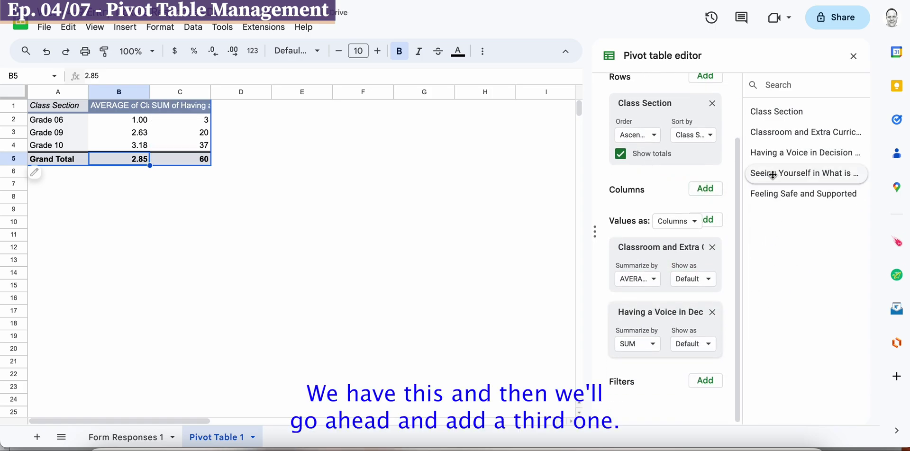
pyautogui.moveTo(786, 174); pyautogui.dragTo(652, 374)
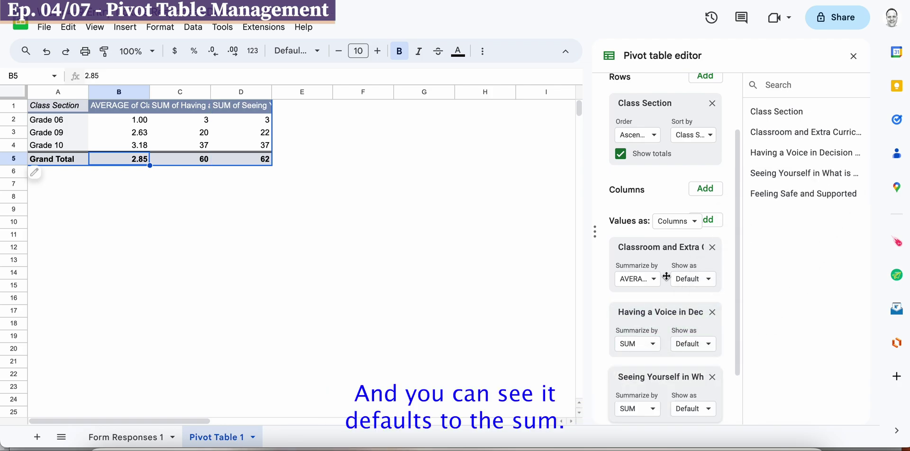
pyautogui.scroll(-2, 667, 277)
pyautogui.moveTo(791, 196); pyautogui.dragTo(654, 378)
# Step: Summarize the Having a Voice, Seeing Yourself, and Feeling Safe and Supported values by AVERAGE
pyautogui.click(653, 279)
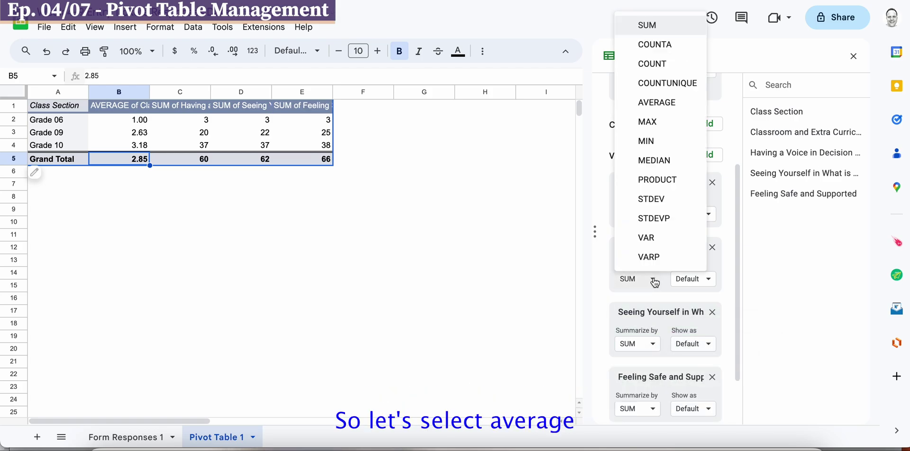
pyautogui.click(656, 102)
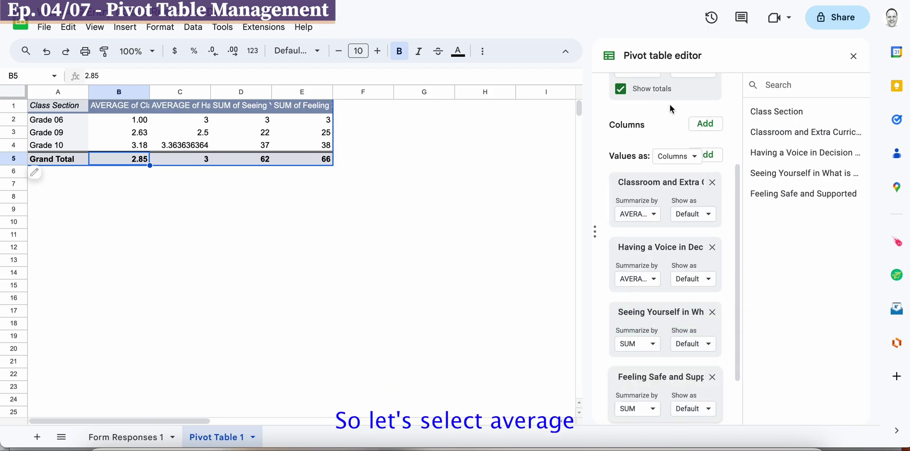
pyautogui.click(643, 345)
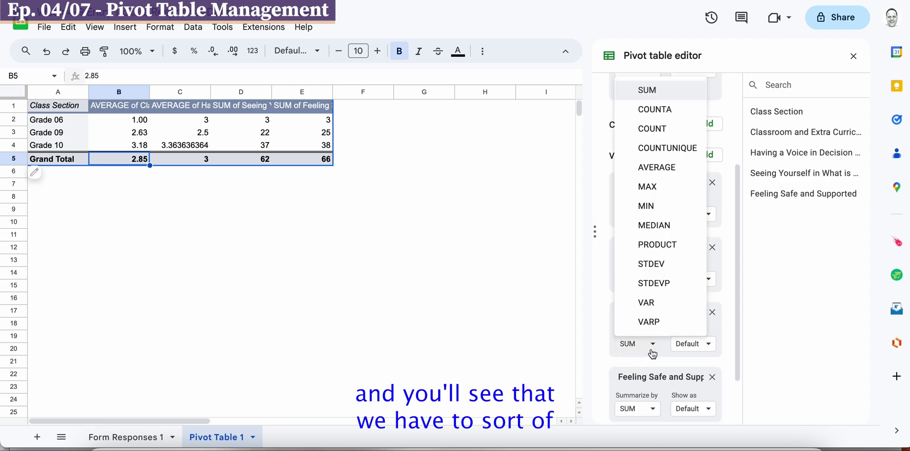
pyautogui.click(658, 169)
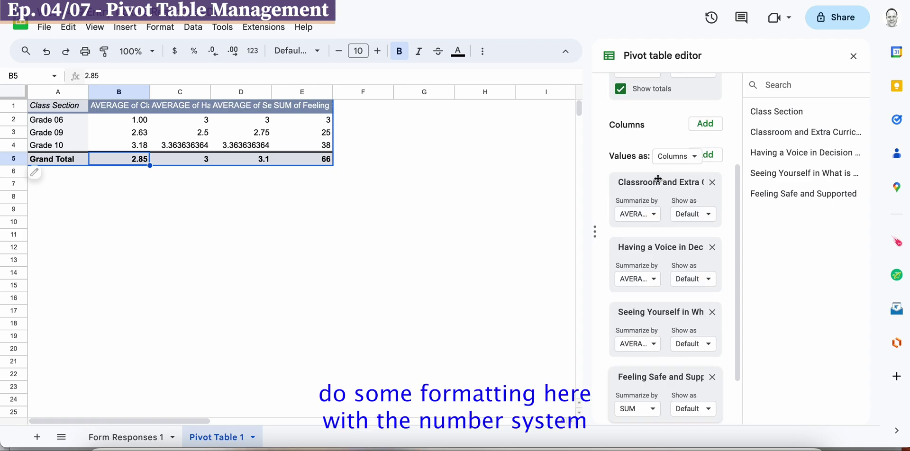
pyautogui.click(649, 411)
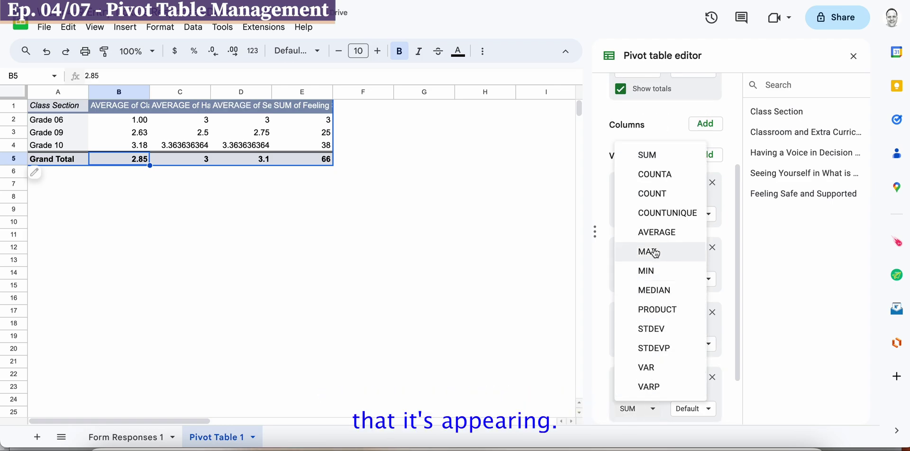
pyautogui.click(653, 232)
# Step: Format the averages in columns C to E with two decimal places
pyautogui.click(167, 104)
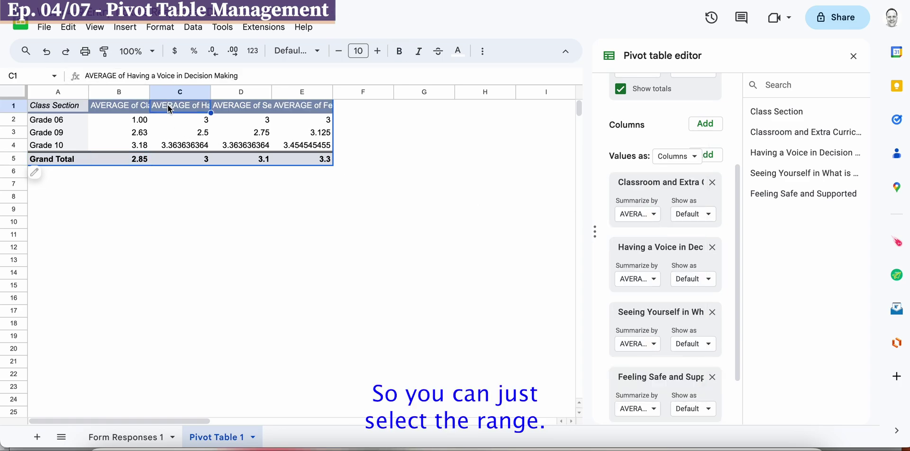
pyautogui.click(172, 93)
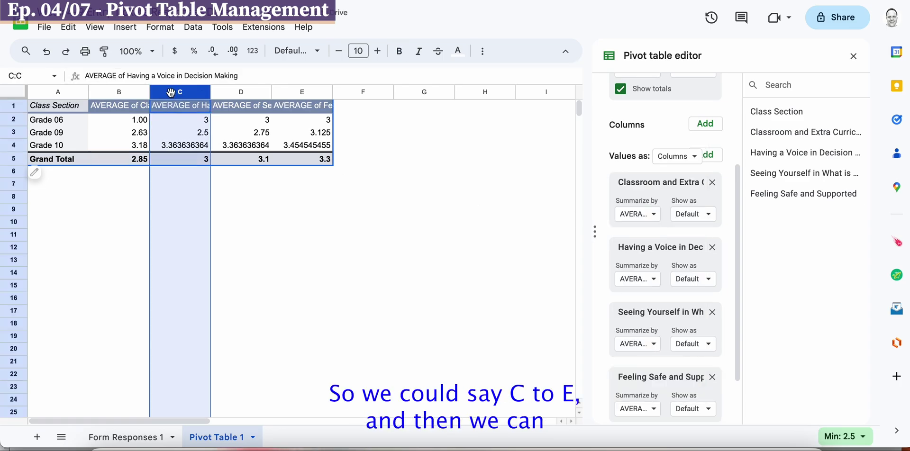
pyautogui.keyDown('shift'); pyautogui.click(304, 92); pyautogui.keyUp('shift')
pyautogui.click(213, 52)
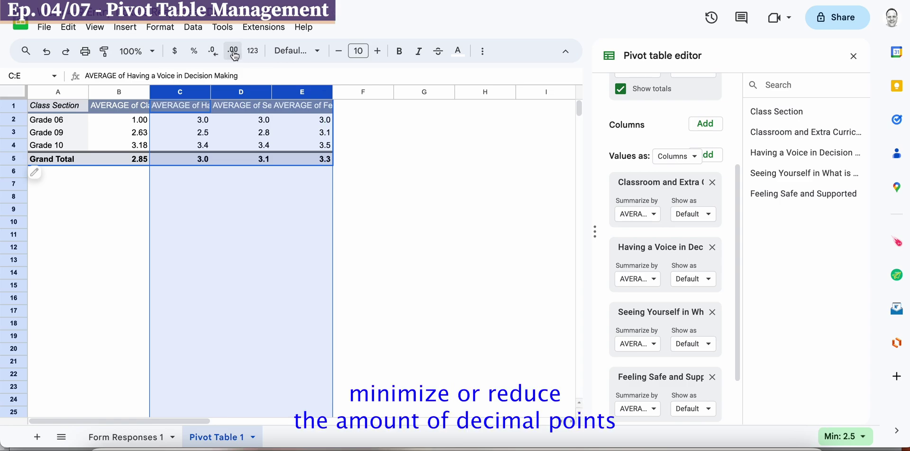
pyautogui.click(234, 52)
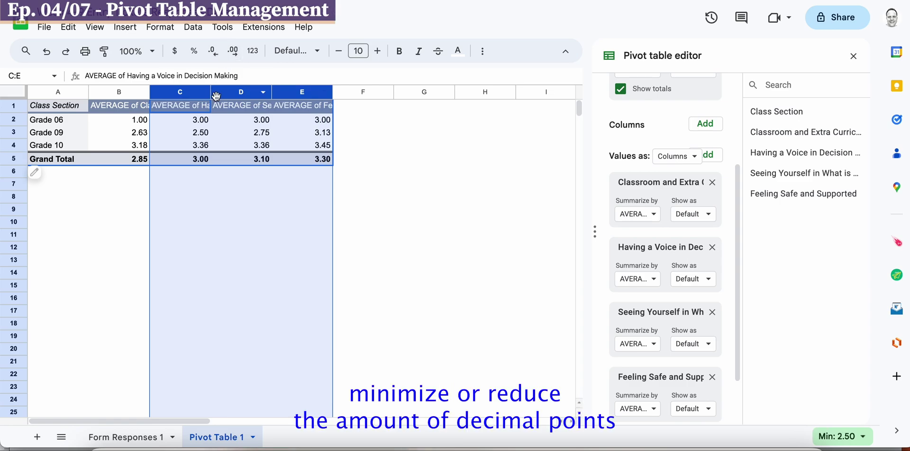
# Step: Examine the Grand Total row's average for each of the four response categories
pyautogui.click(204, 161)
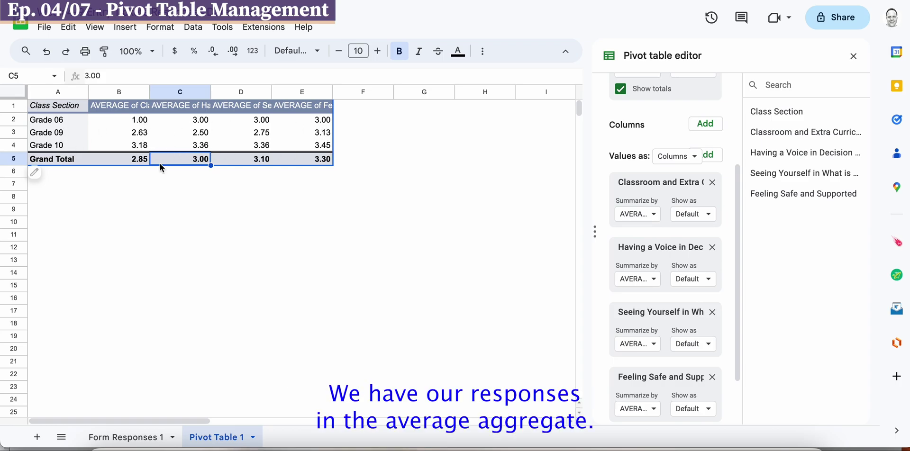
pyautogui.click(122, 161)
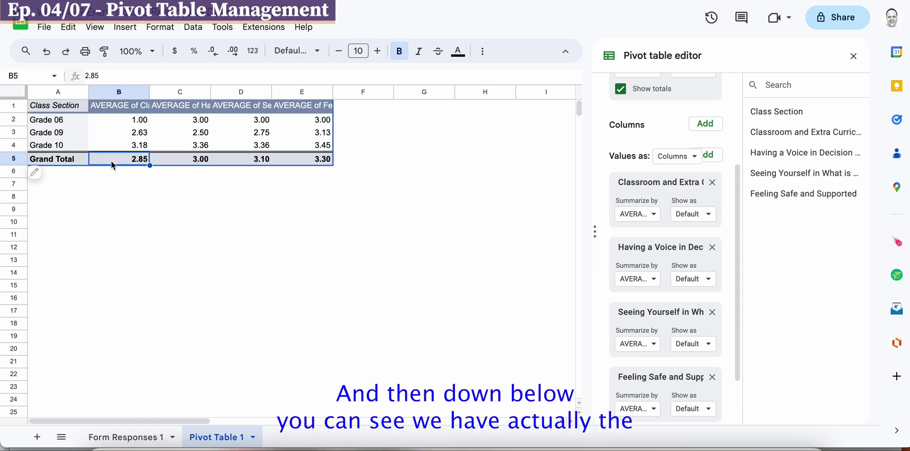
pyautogui.click(177, 163)
pyautogui.click(235, 162)
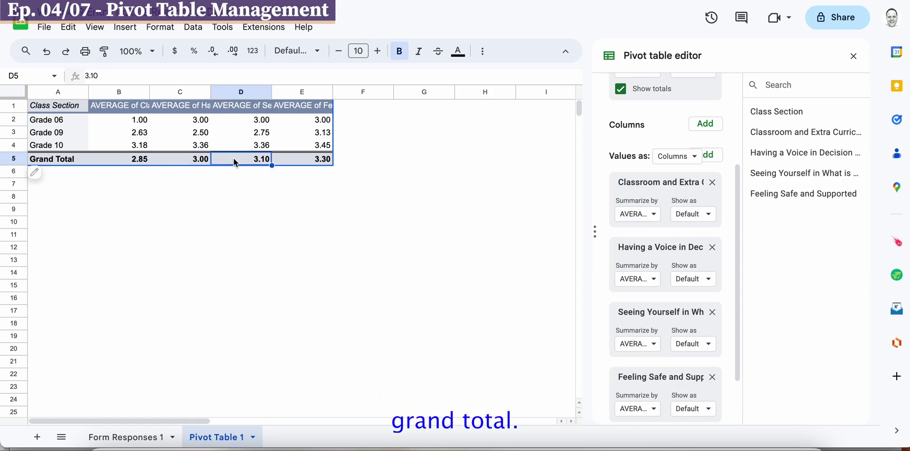
pyautogui.click(295, 161)
pyautogui.click(122, 161)
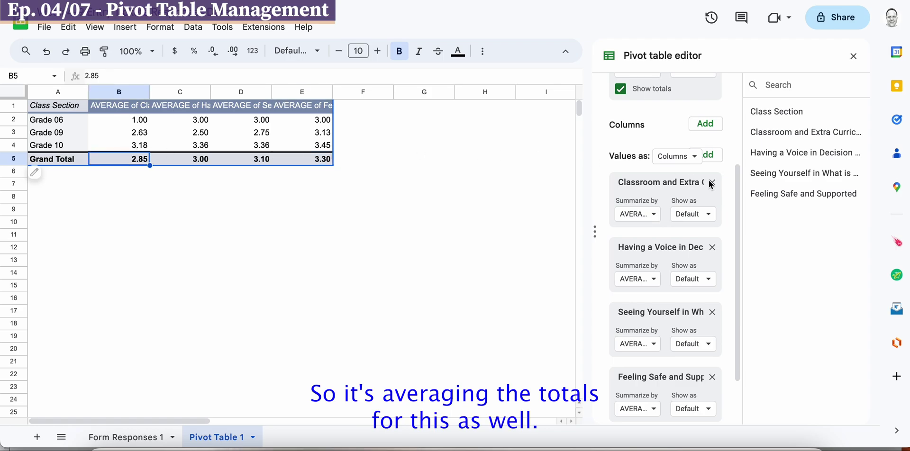
# Step: Try hiding the totals for the Class Section rows, and show them again
pyautogui.scroll(3, 710, 180)
pyautogui.scroll(1, 709, 181)
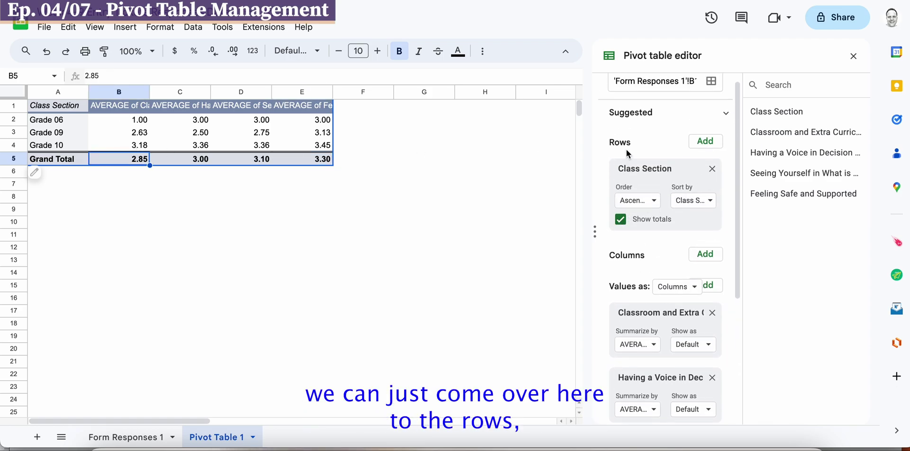
pyautogui.click(621, 220)
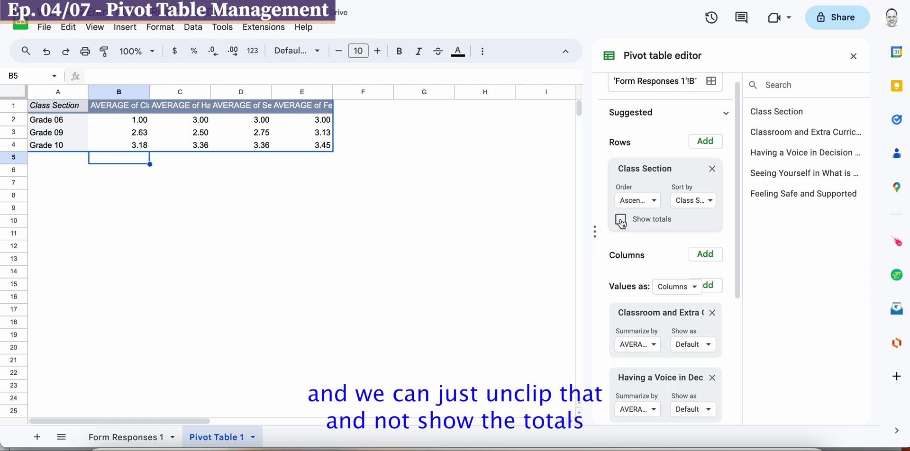
pyautogui.click(621, 220)
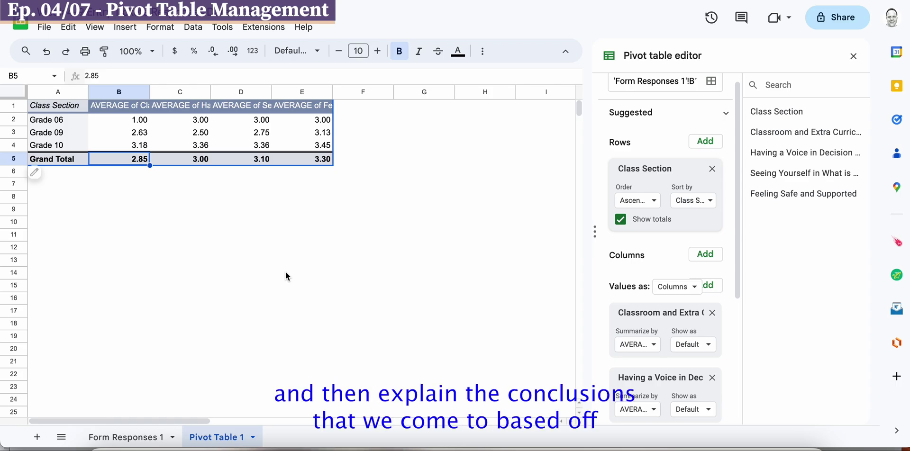
# Step: Return to the Form Responses 1 sheet to review the source data behind the pivot table
pyautogui.click(147, 437)
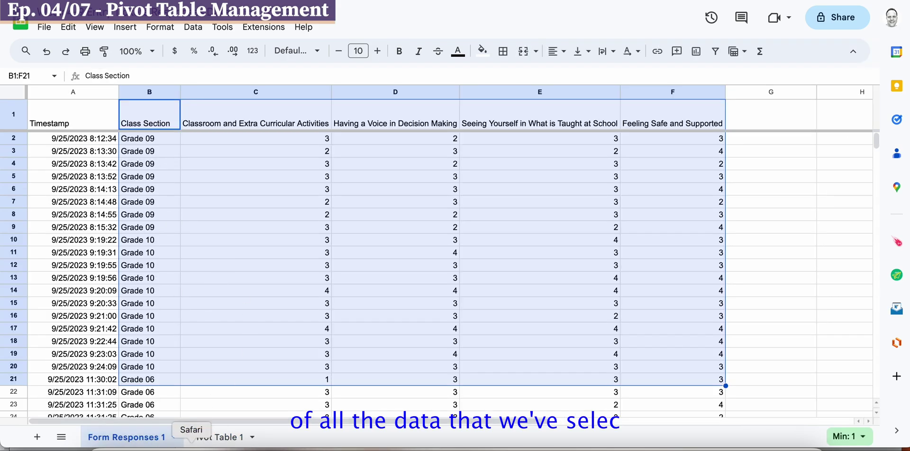